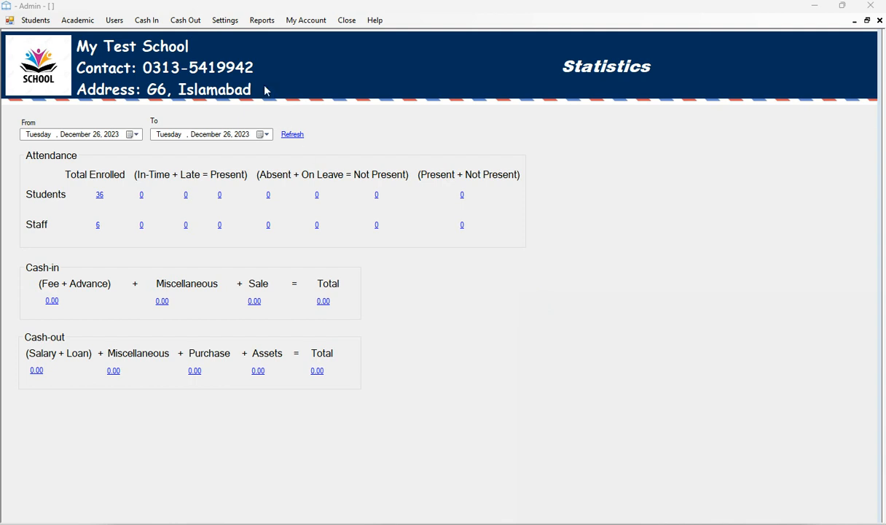
# Create a database backup in the primary backup path, appending "b4-student-update" to the suggested file name
pyautogui.click(232, 23)
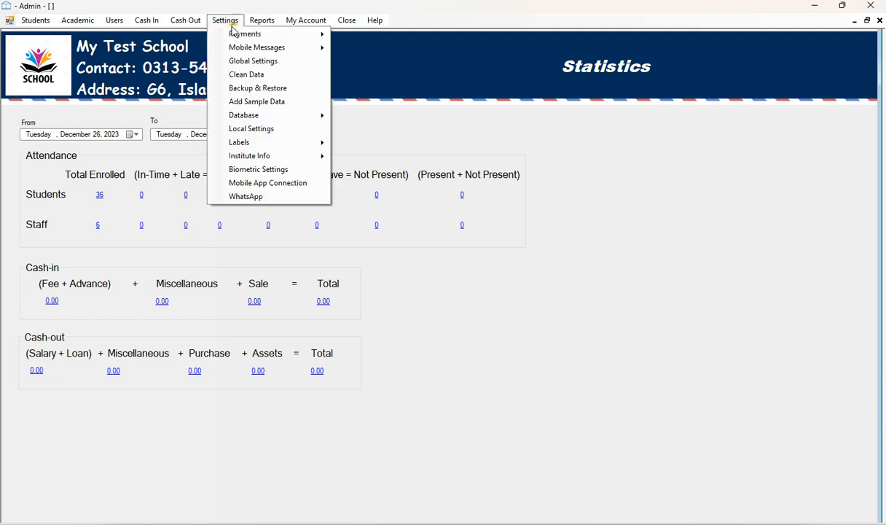
pyautogui.click(277, 88)
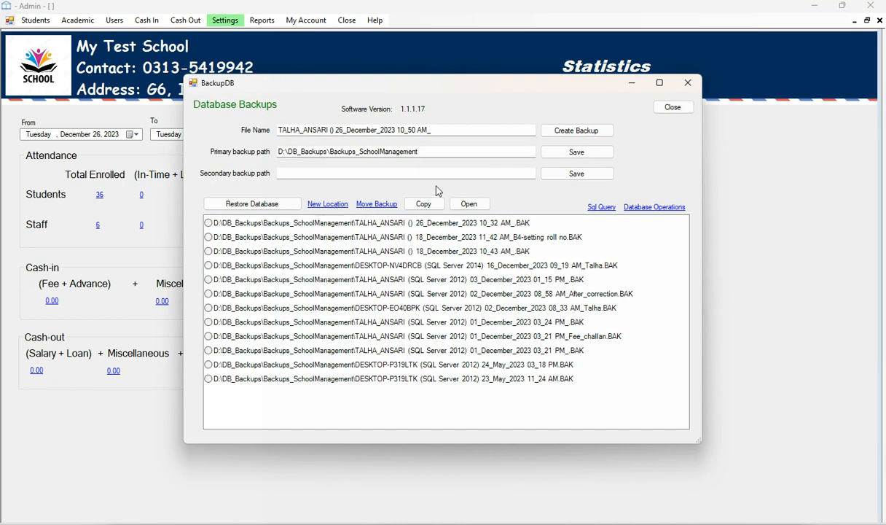
pyautogui.click(443, 129)
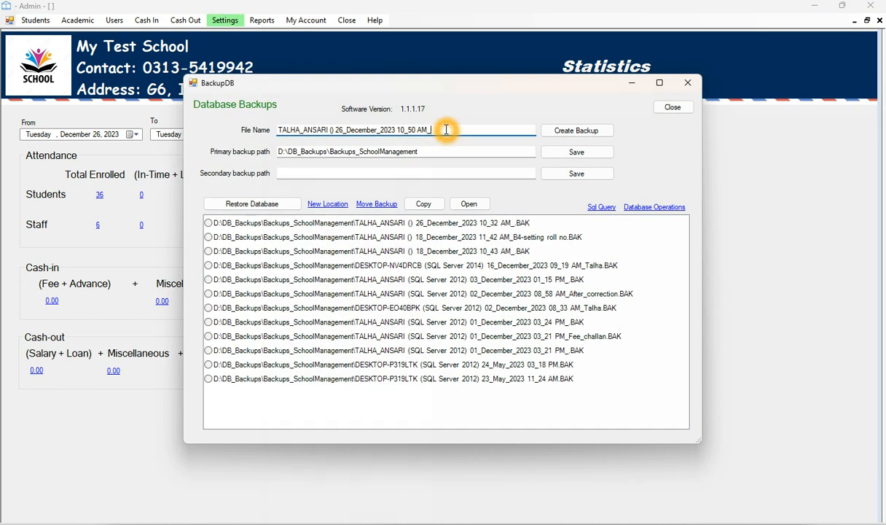
pyautogui.write('b4-student-update')
pyautogui.click(576, 132)
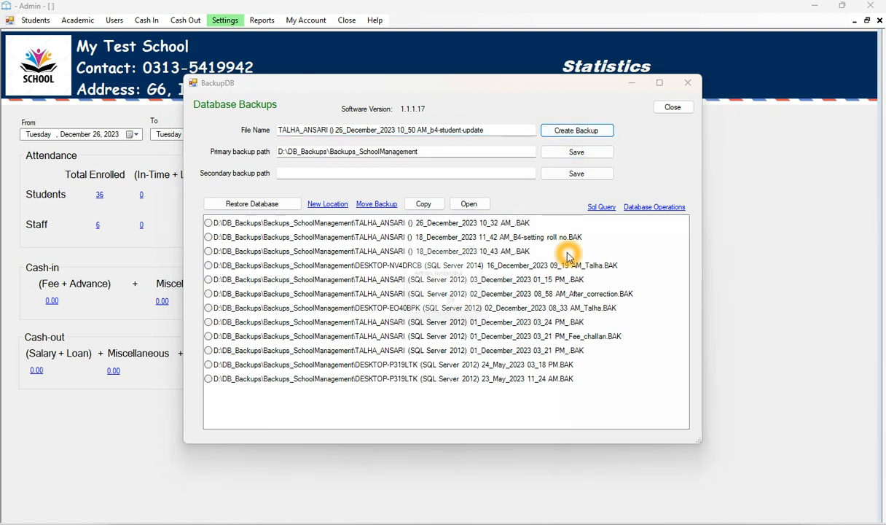
pyautogui.click(456, 305)
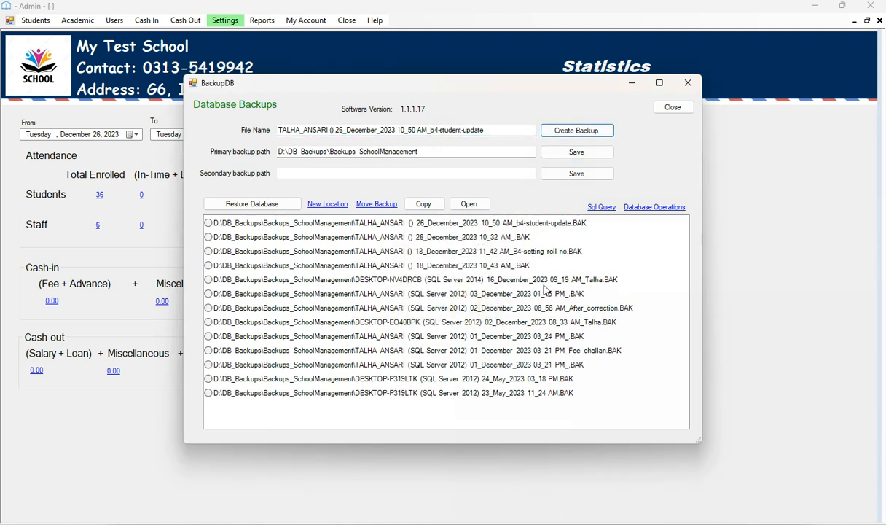
pyautogui.click(672, 109)
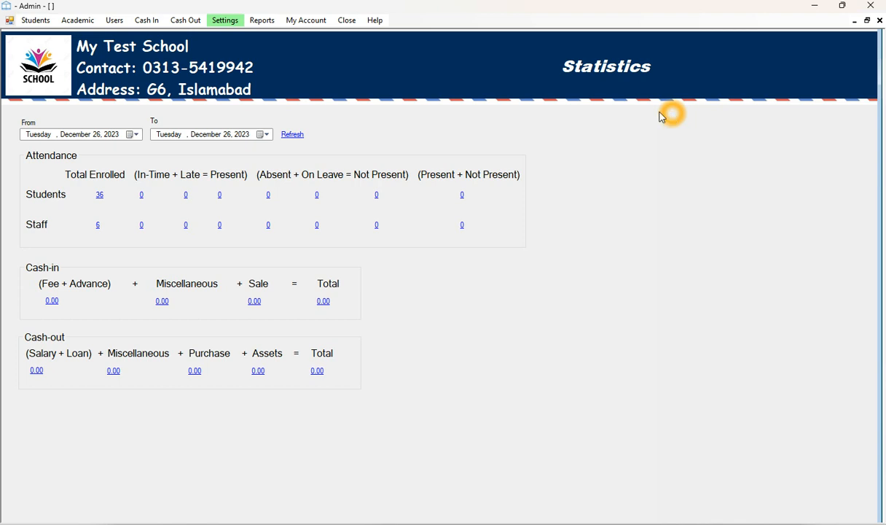
# Examine the students listed for promotion in sections Five-A, Four-A, Three-A, Two-A and One-A, and the available new class sections
pyautogui.click(34, 21)
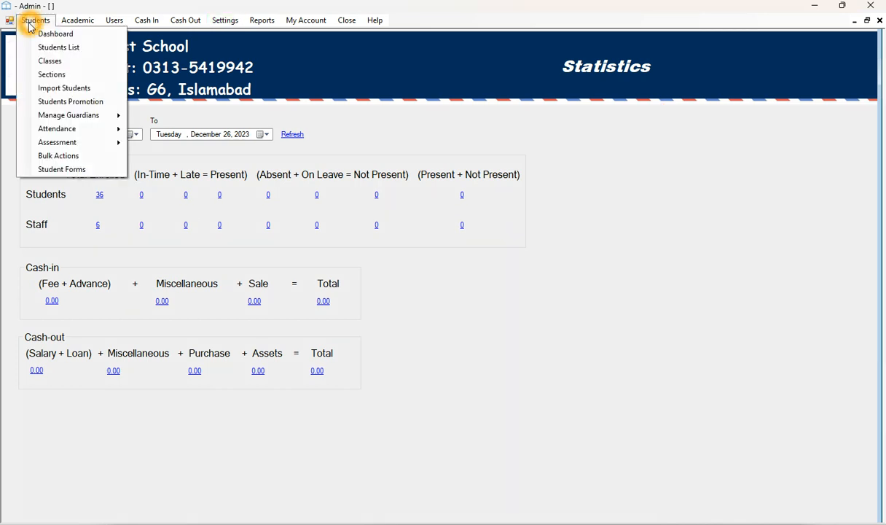
pyautogui.click(76, 104)
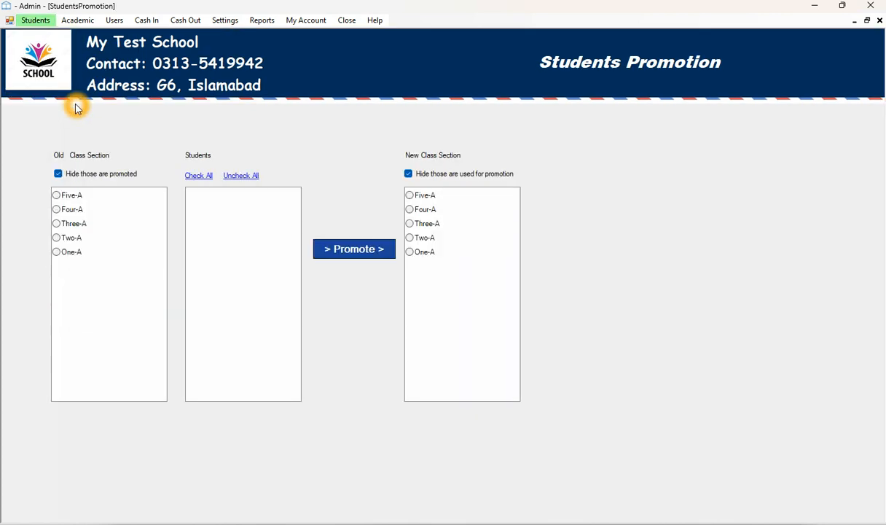
pyautogui.click(76, 196)
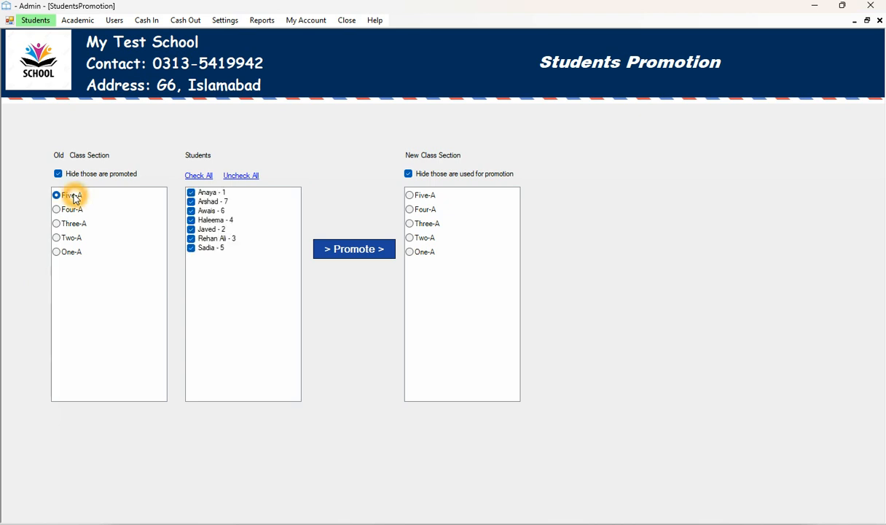
pyautogui.click(215, 192)
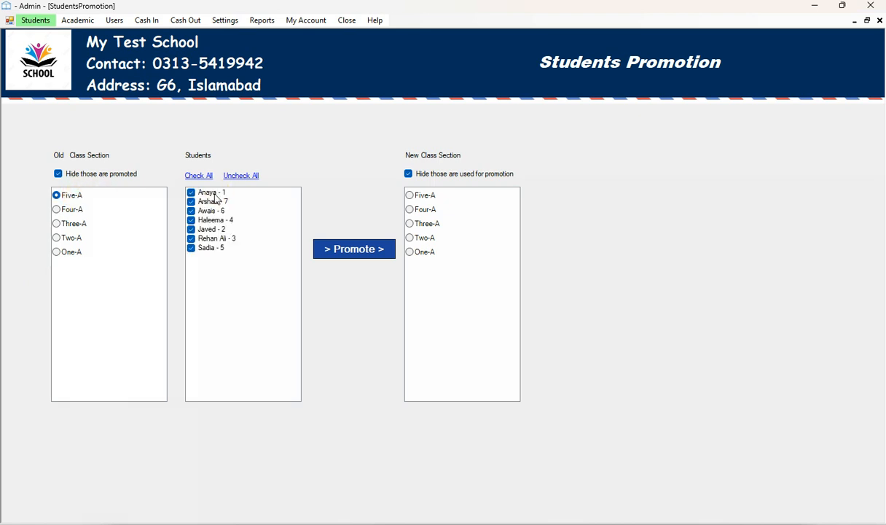
pyautogui.click(223, 229)
pyautogui.click(65, 209)
pyautogui.click(79, 226)
pyautogui.click(74, 238)
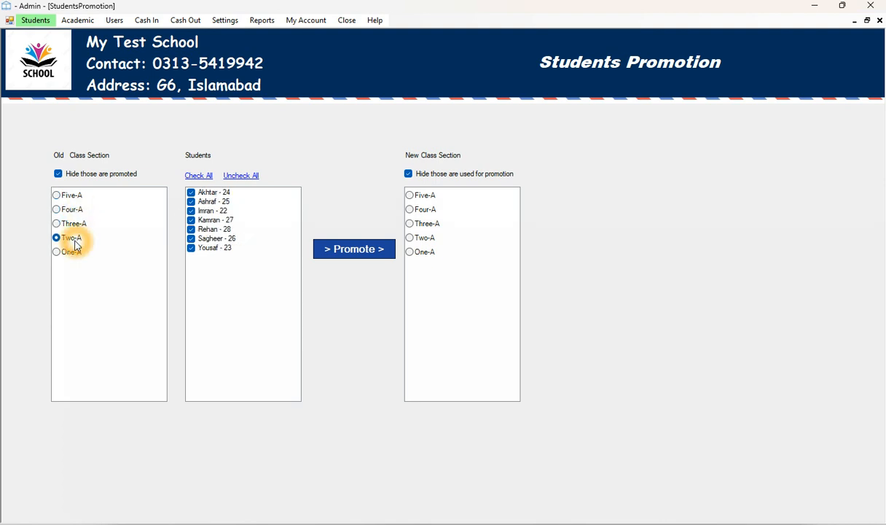
pyautogui.click(73, 251)
pyautogui.click(73, 195)
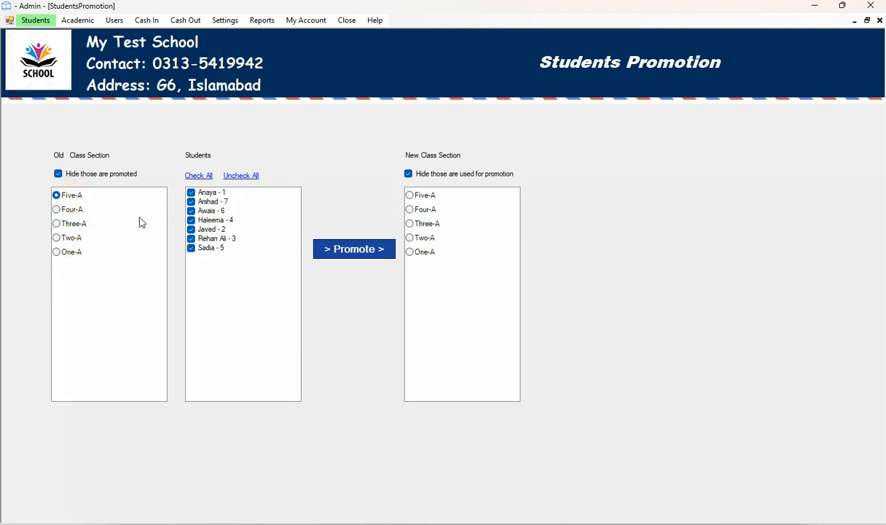
pyautogui.click(432, 275)
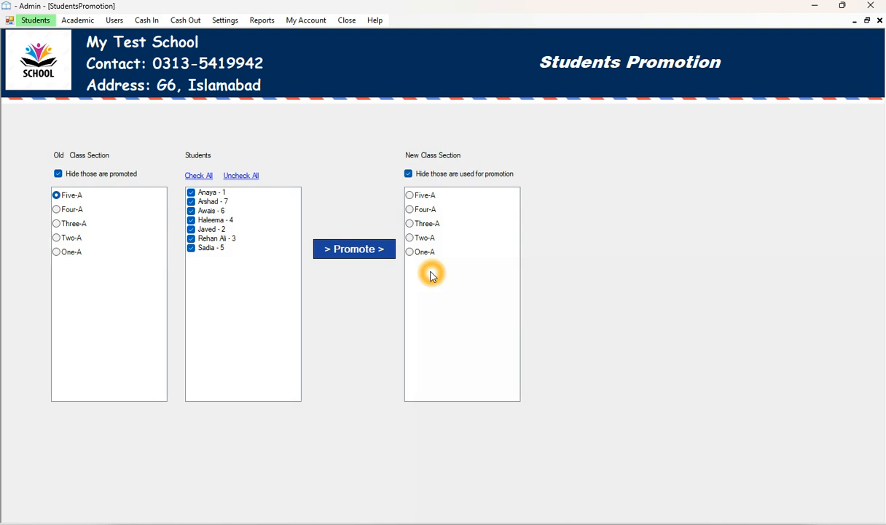
pyautogui.click(447, 269)
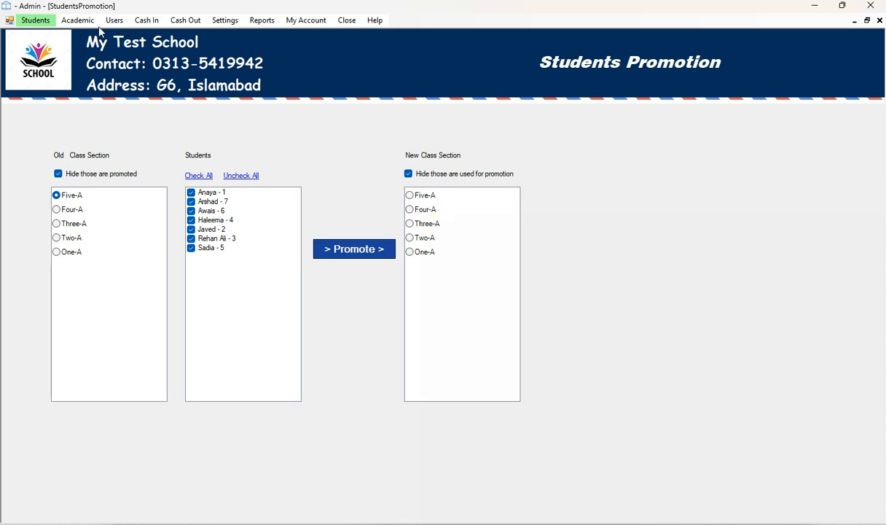
# Add an active class named "Pass out 2023" with class number 6 and class level Secondary
pyautogui.click(38, 22)
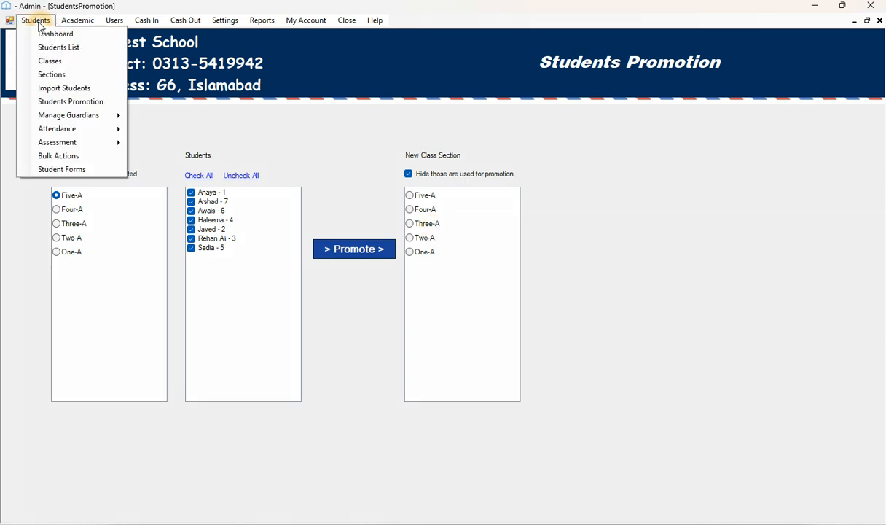
pyautogui.click(63, 65)
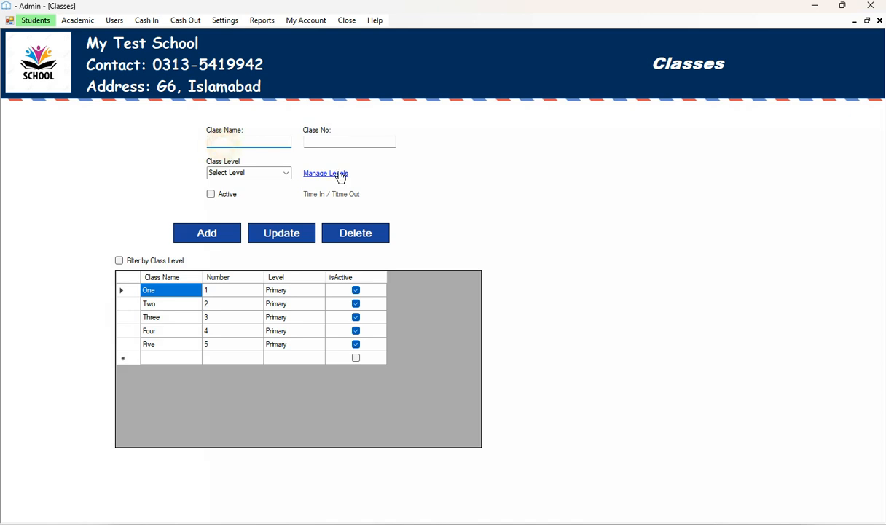
pyautogui.write('Pass out')
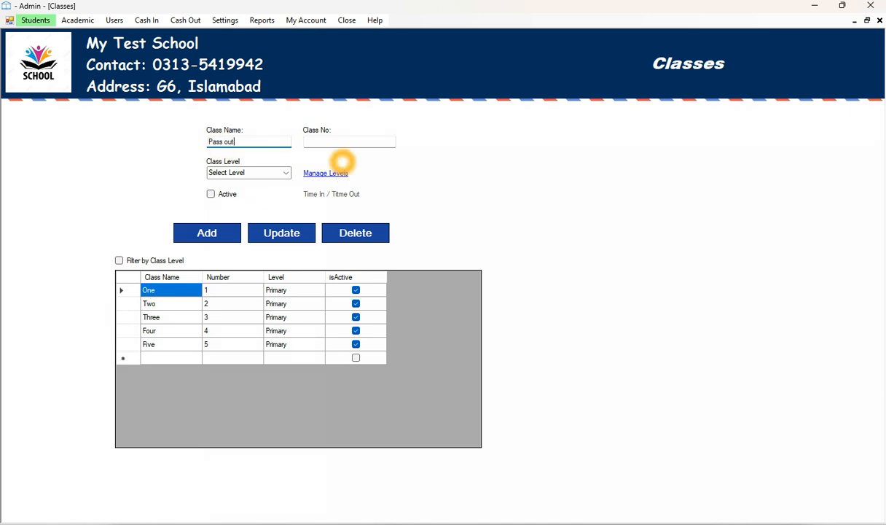
pyautogui.click(340, 144)
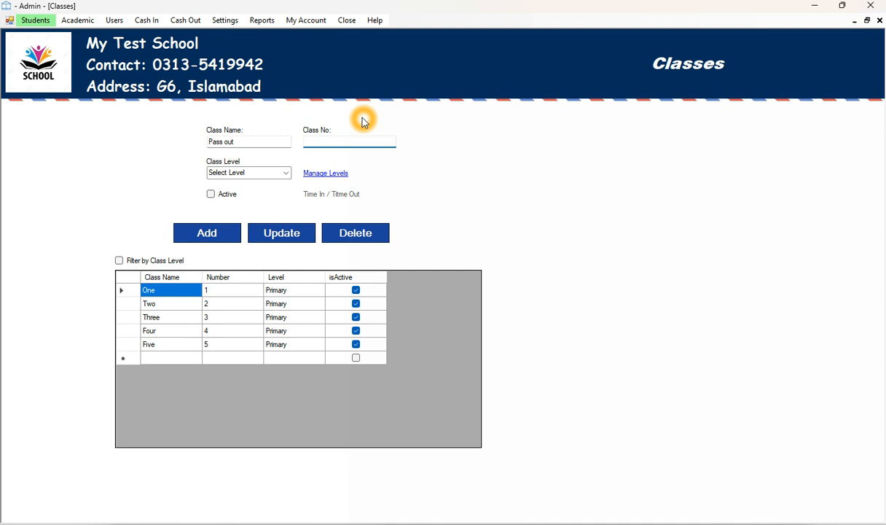
pyautogui.write('6')
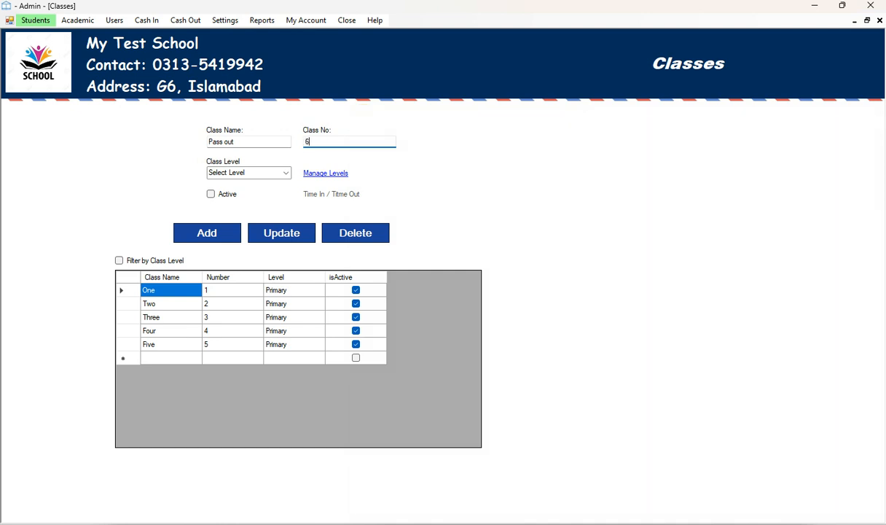
pyautogui.click(246, 141)
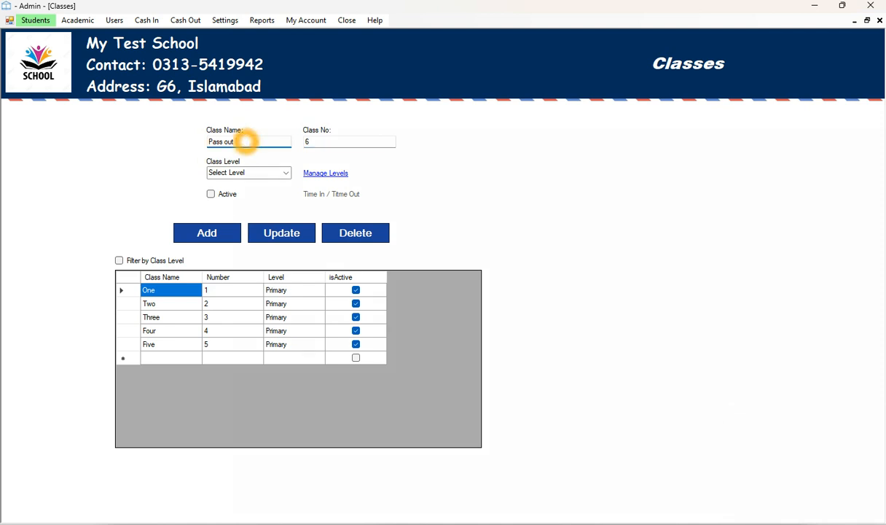
pyautogui.write('2023')
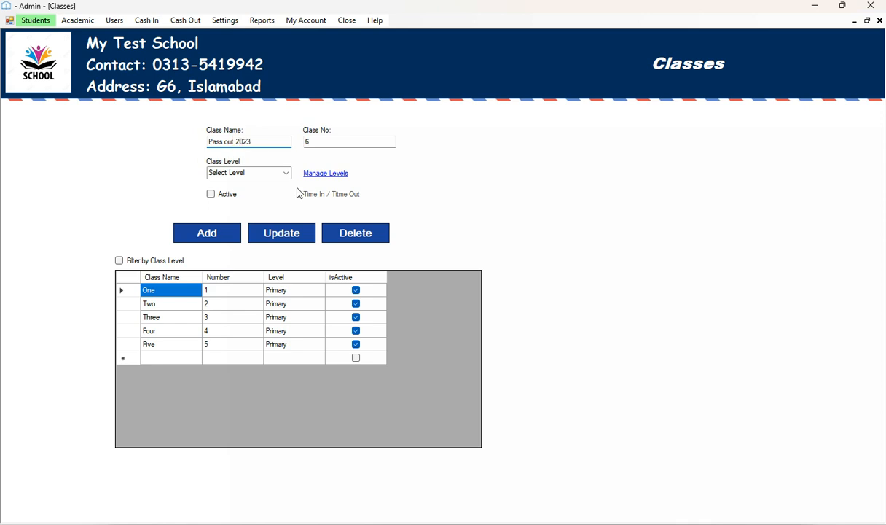
pyautogui.click(210, 194)
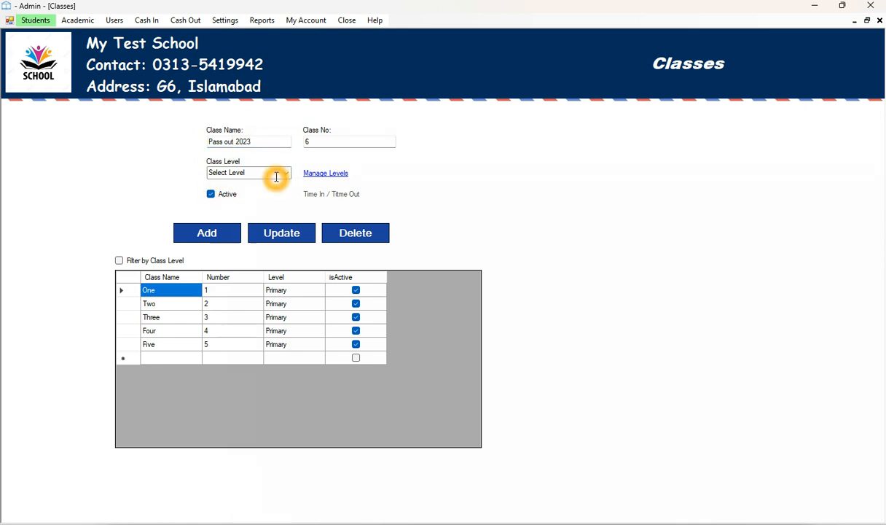
pyautogui.click(288, 173)
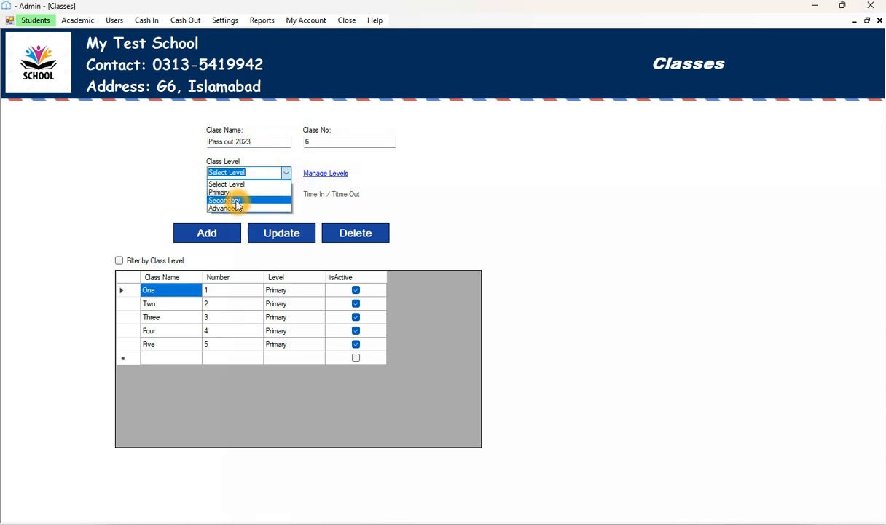
pyautogui.click(236, 201)
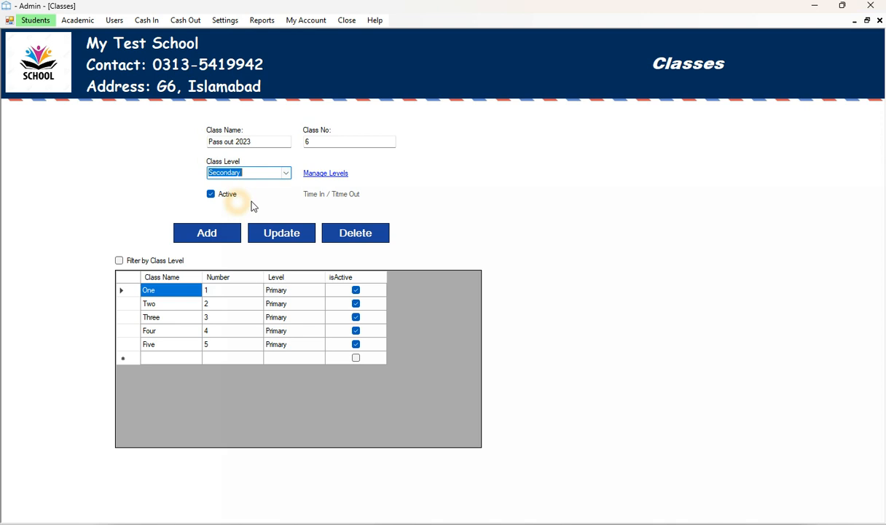
pyautogui.click(204, 233)
pyautogui.press('Return')
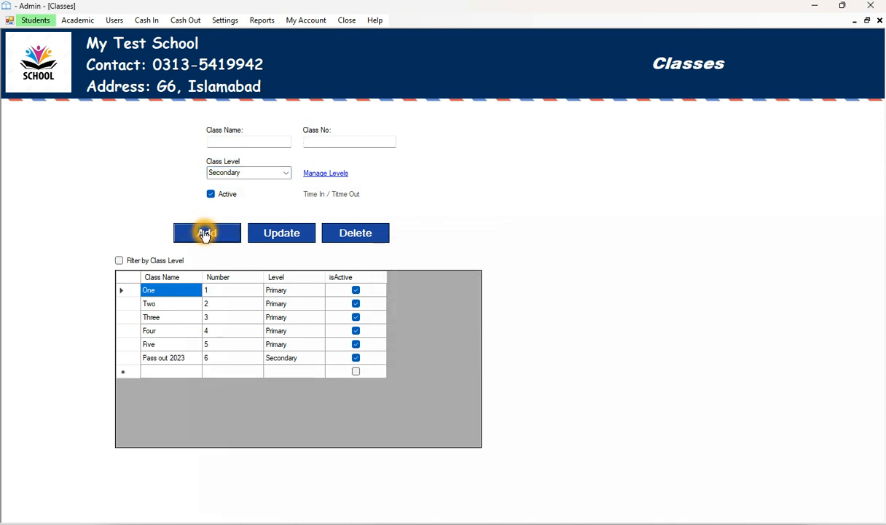
# Add an active section named "A" to the class Pass out 2023
pyautogui.click(34, 20)
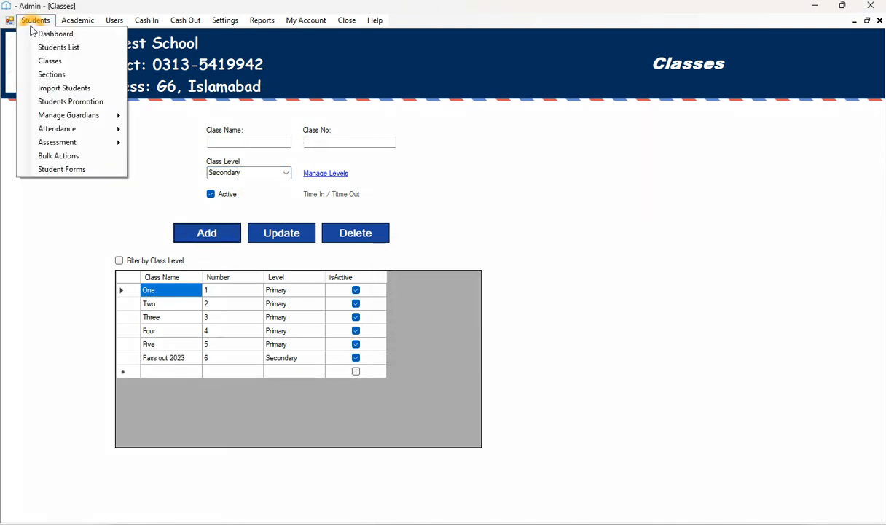
pyautogui.click(51, 74)
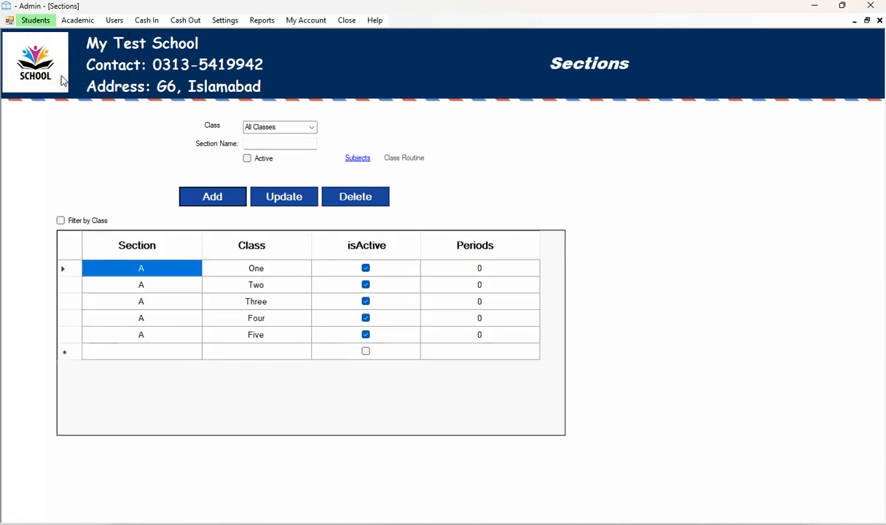
pyautogui.click(312, 128)
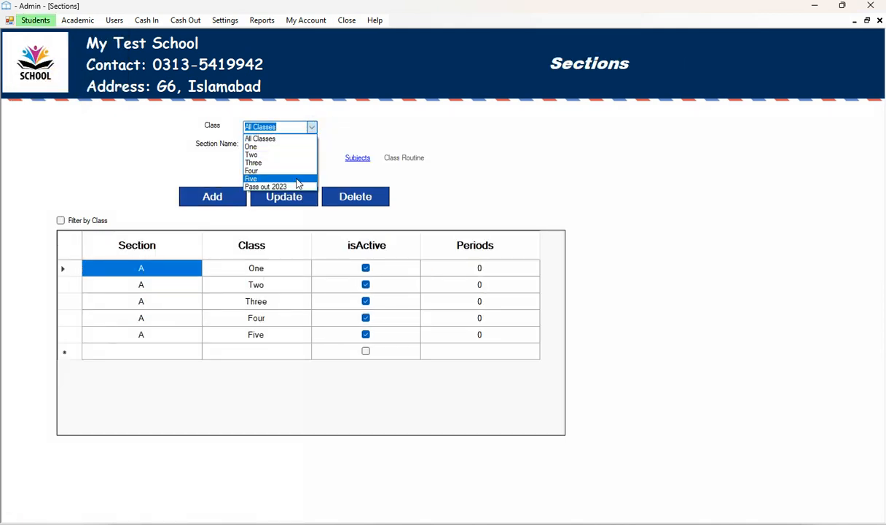
pyautogui.click(292, 186)
pyautogui.click(264, 143)
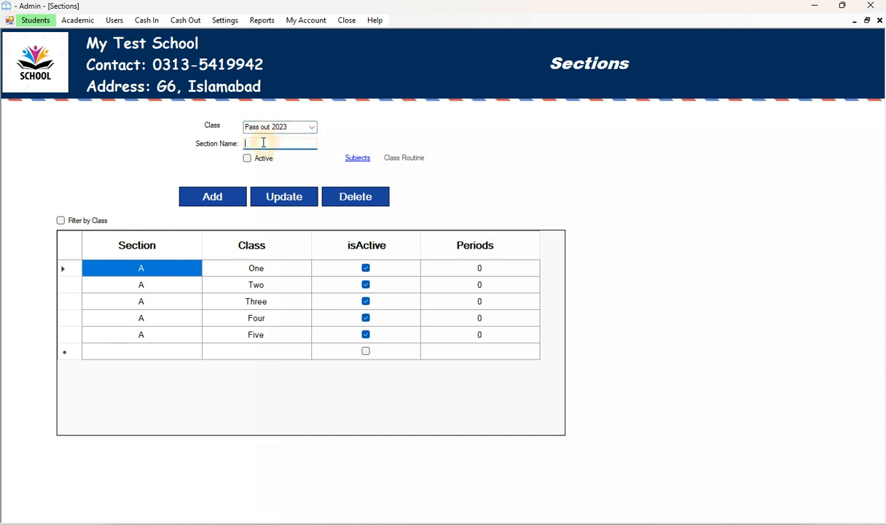
pyautogui.write('A')
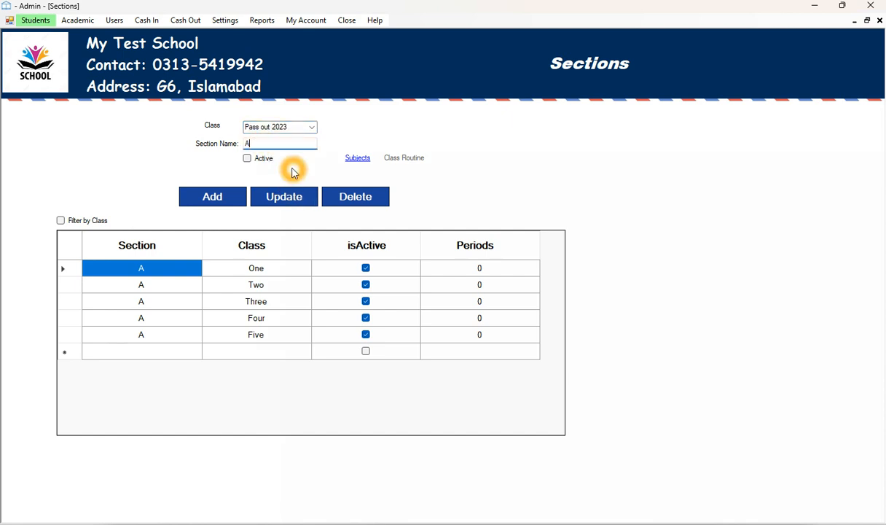
pyautogui.click(255, 159)
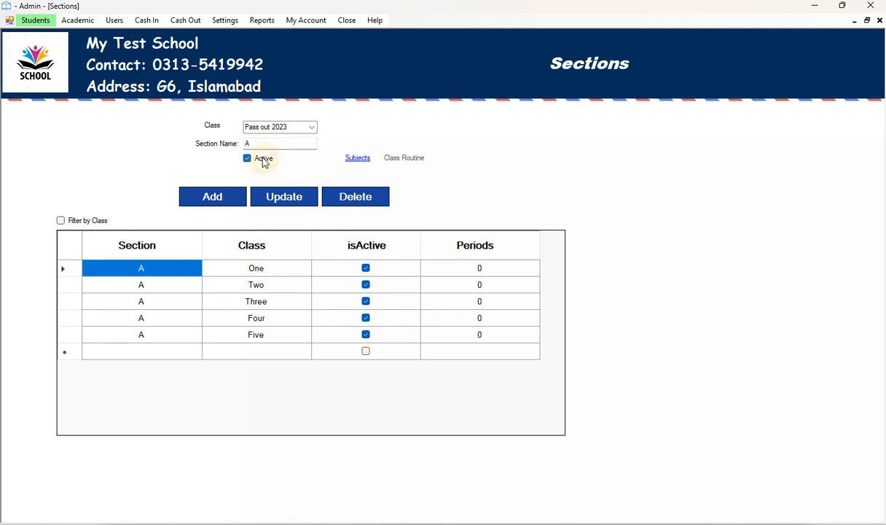
pyautogui.click(213, 197)
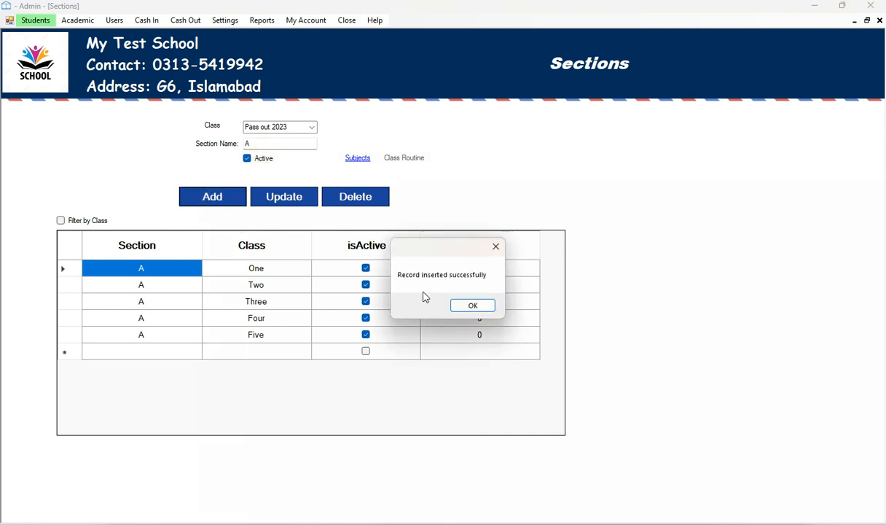
pyautogui.click(474, 307)
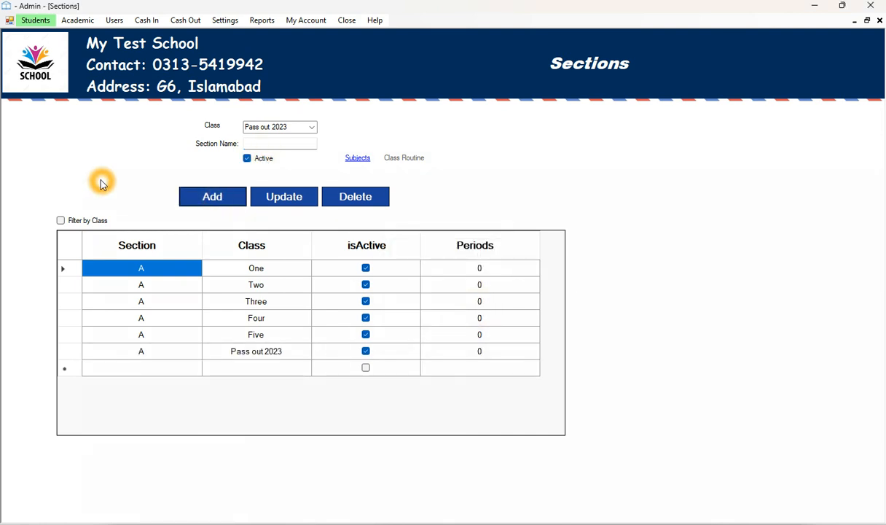
# Promote all students from section Five-A to the new class section Pass out 2023-A
pyautogui.click(40, 22)
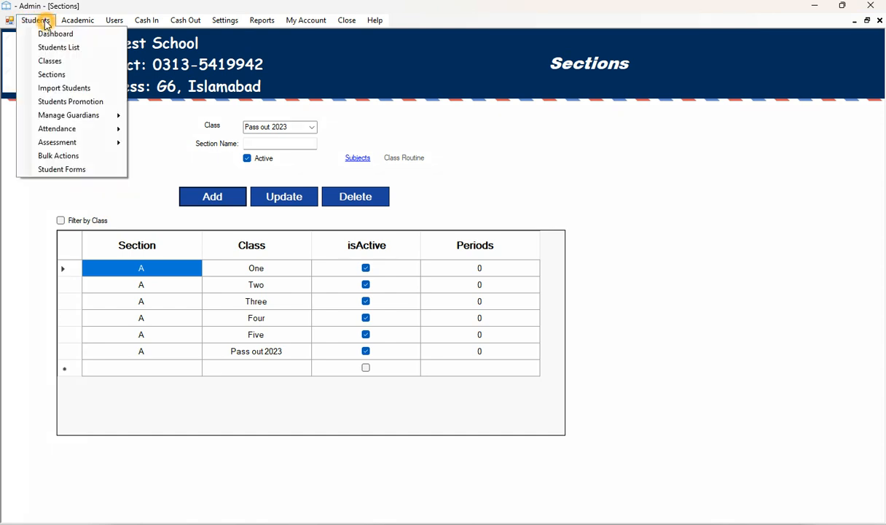
pyautogui.click(99, 104)
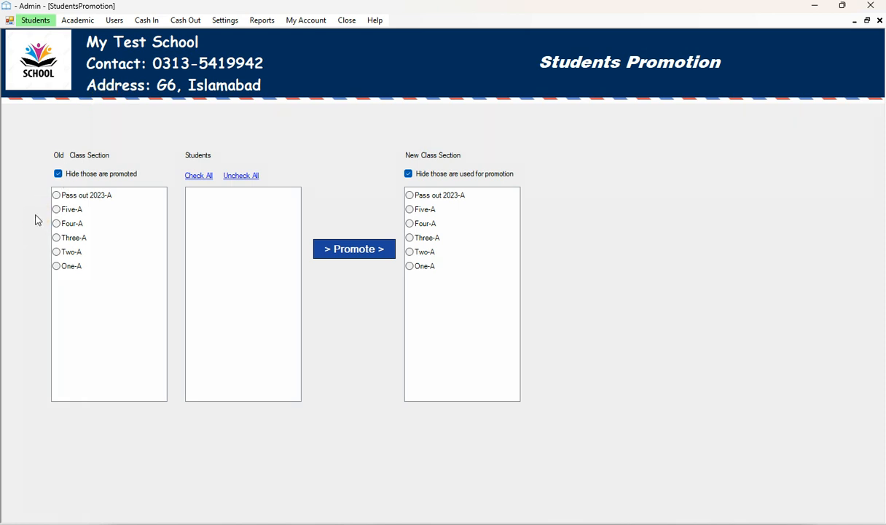
pyautogui.click(72, 210)
pyautogui.click(197, 173)
pyautogui.click(203, 221)
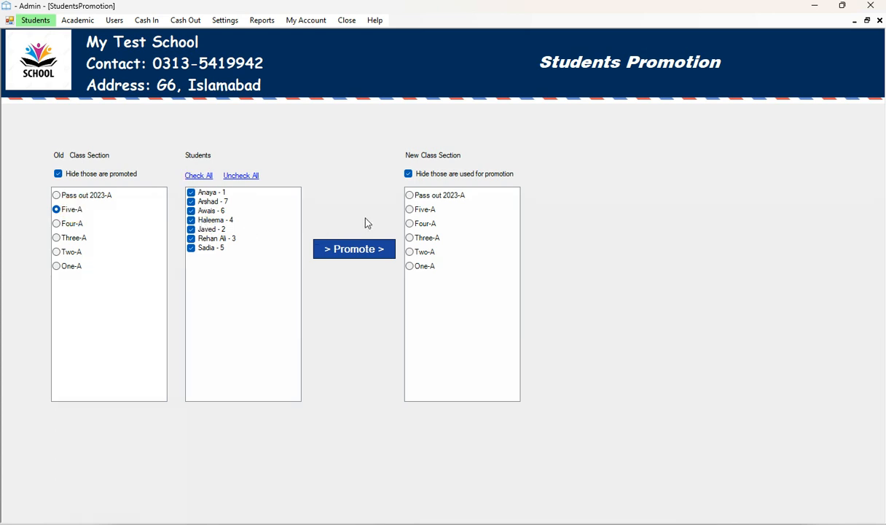
pyautogui.click(354, 191)
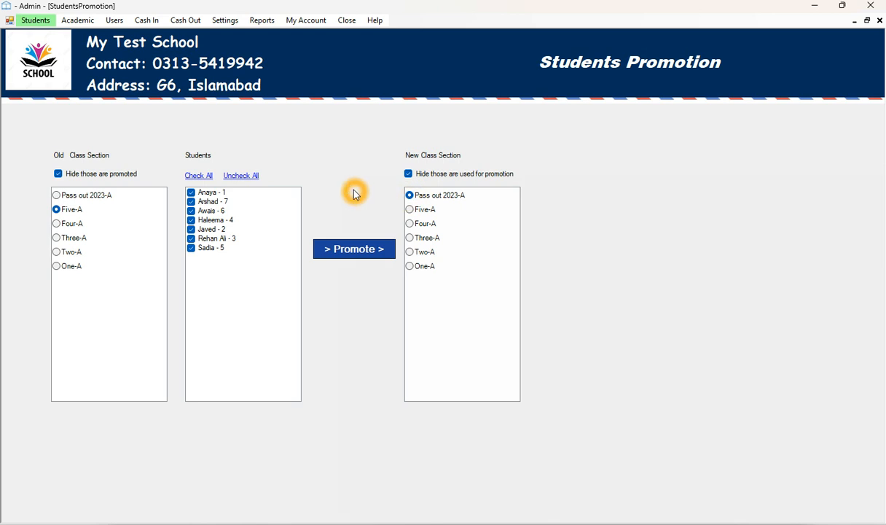
pyautogui.click(350, 251)
pyautogui.click(454, 306)
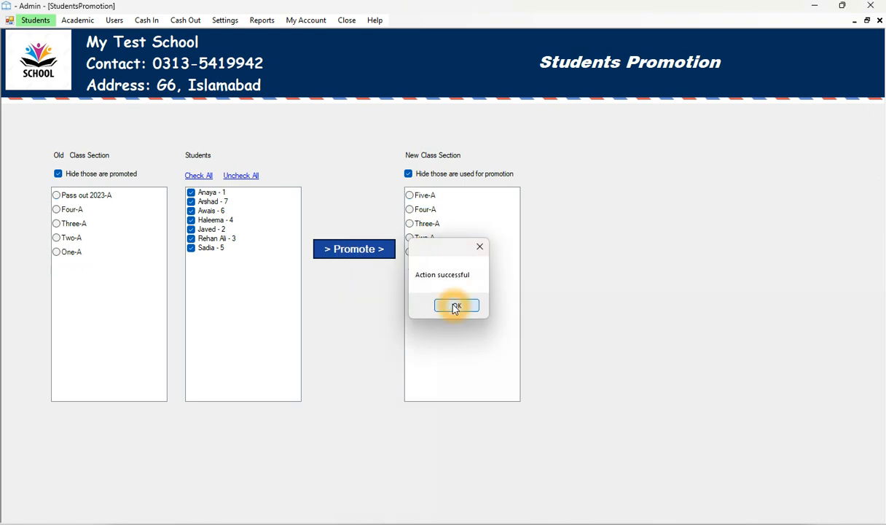
pyautogui.click(357, 214)
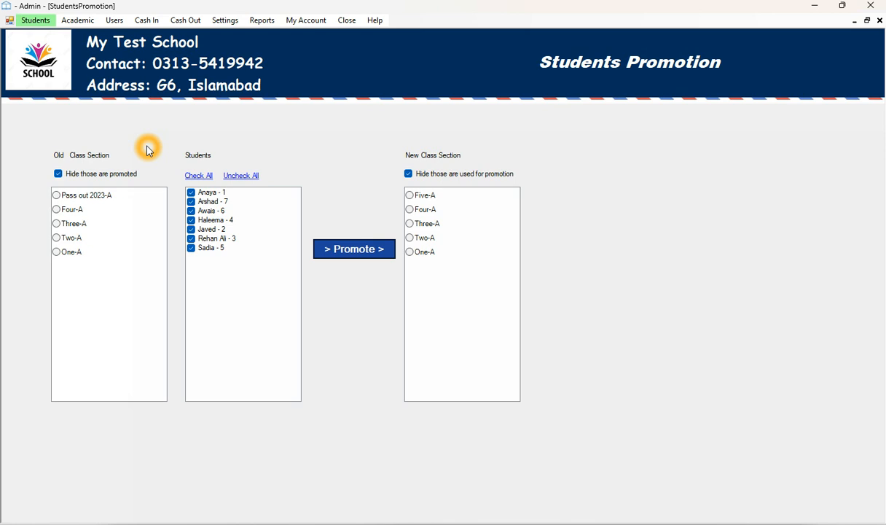
# Show already promoted old class sections, compare the students listed under Five-A and Pass out 2023-A, and hide the promoted sections again
pyautogui.click(123, 175)
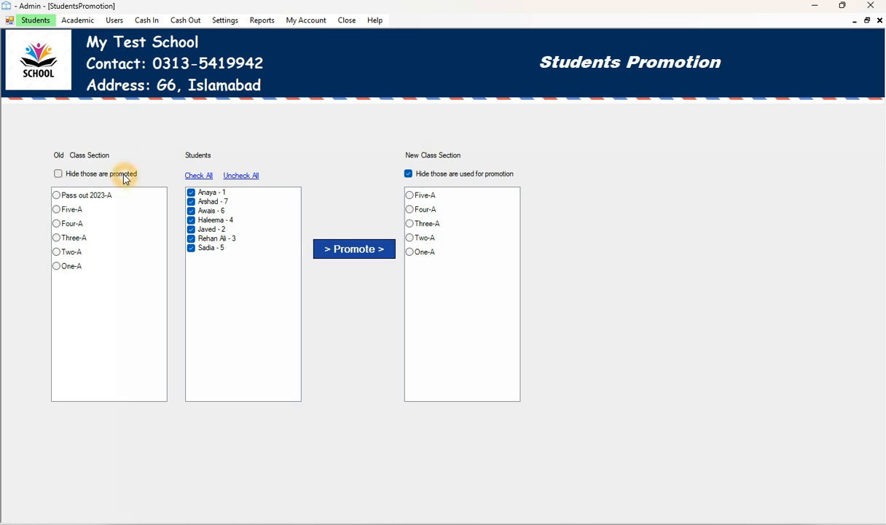
pyautogui.click(70, 212)
pyautogui.click(71, 211)
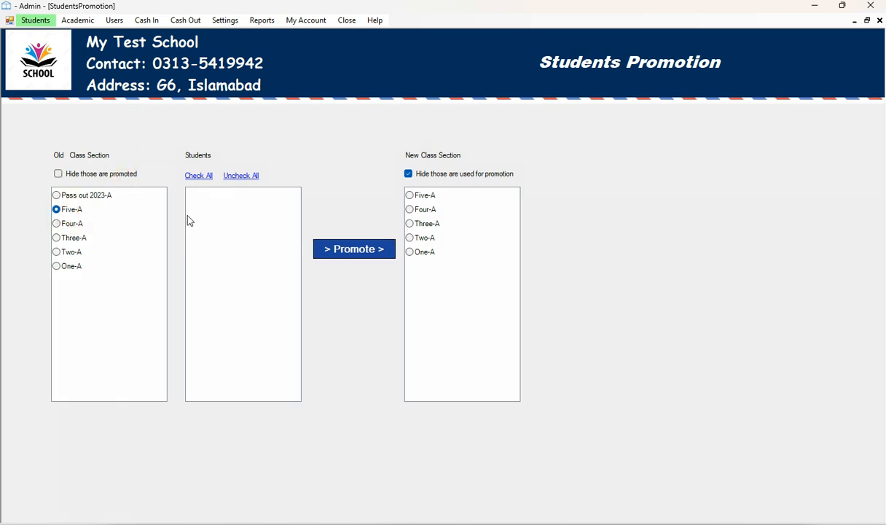
pyautogui.click(211, 229)
pyautogui.click(73, 216)
pyautogui.click(92, 196)
pyautogui.click(70, 197)
pyautogui.click(91, 201)
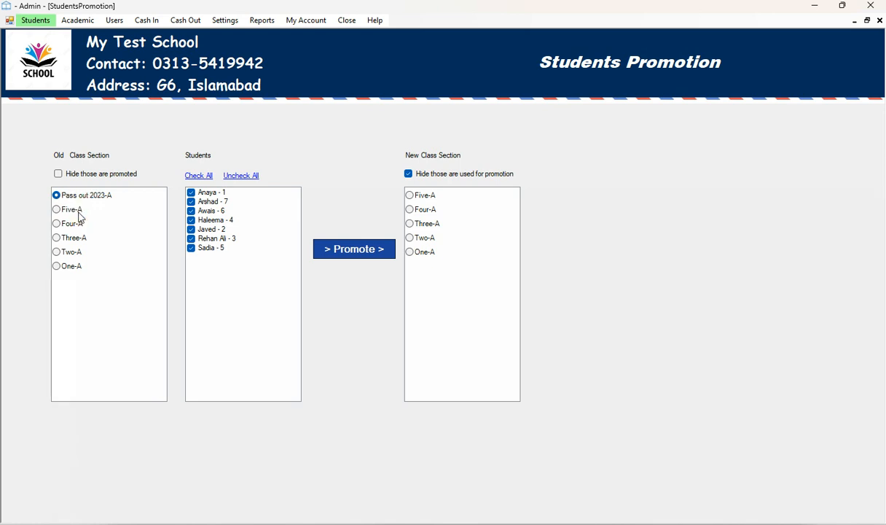
pyautogui.click(75, 210)
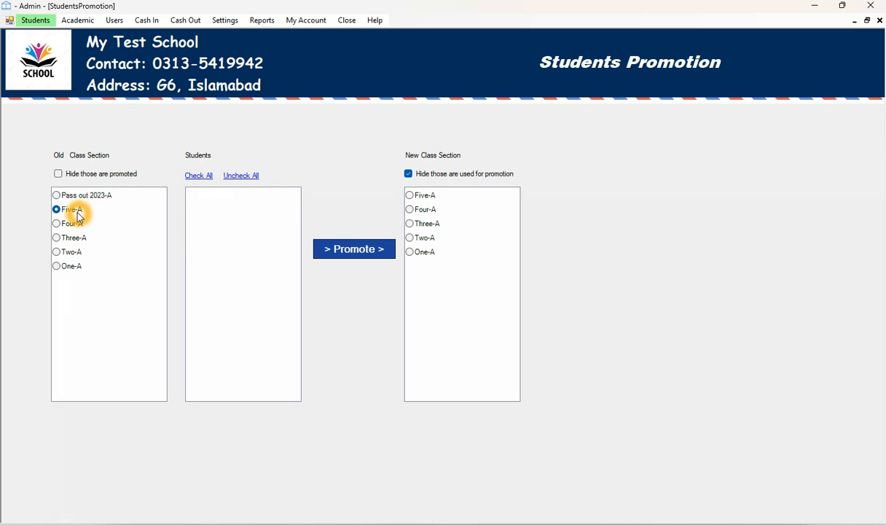
pyautogui.click(104, 174)
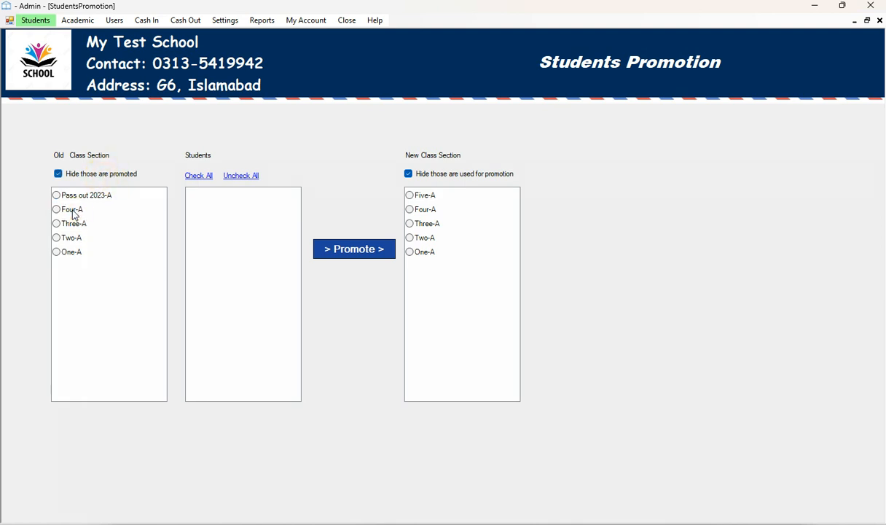
# Promote all students from section Four-A to the new class section Five-A
pyautogui.click(73, 212)
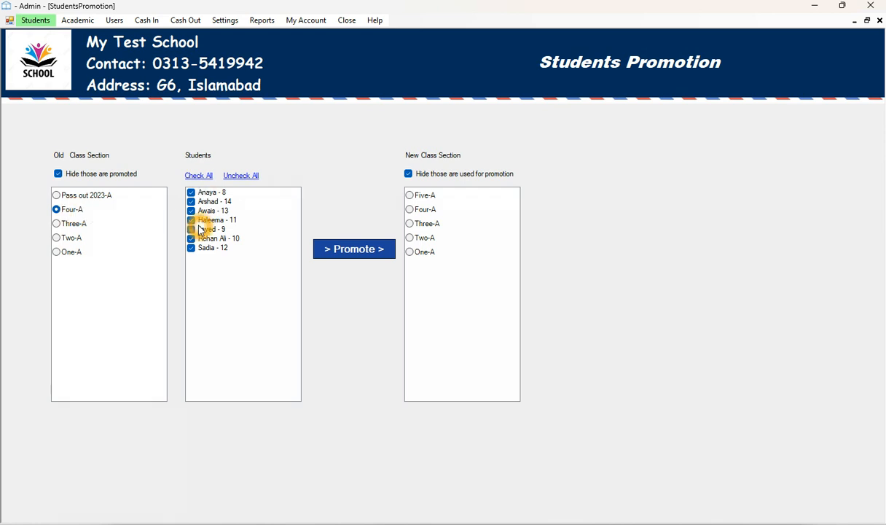
pyautogui.click(202, 193)
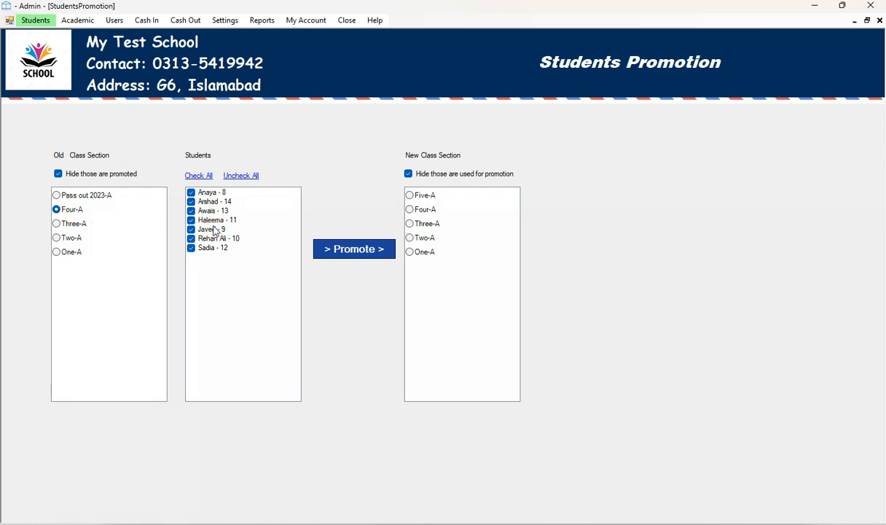
pyautogui.click(215, 226)
pyautogui.click(64, 209)
pyautogui.click(356, 248)
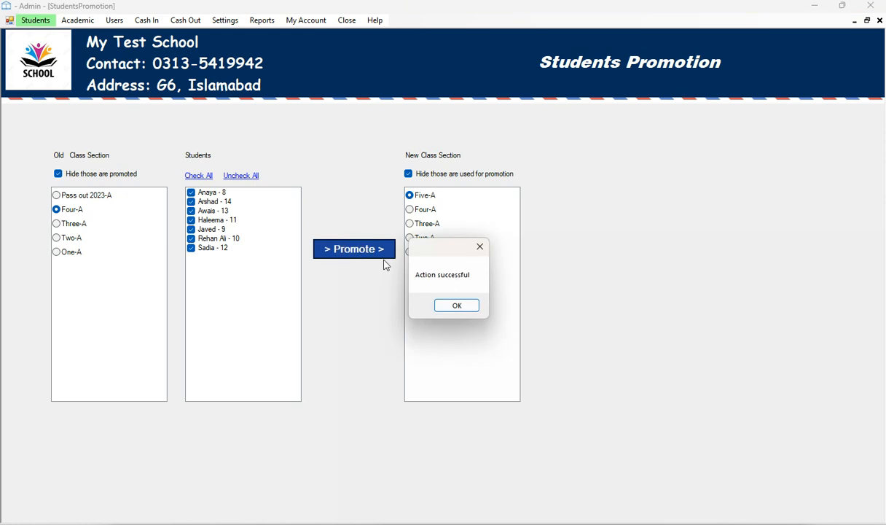
pyautogui.click(466, 304)
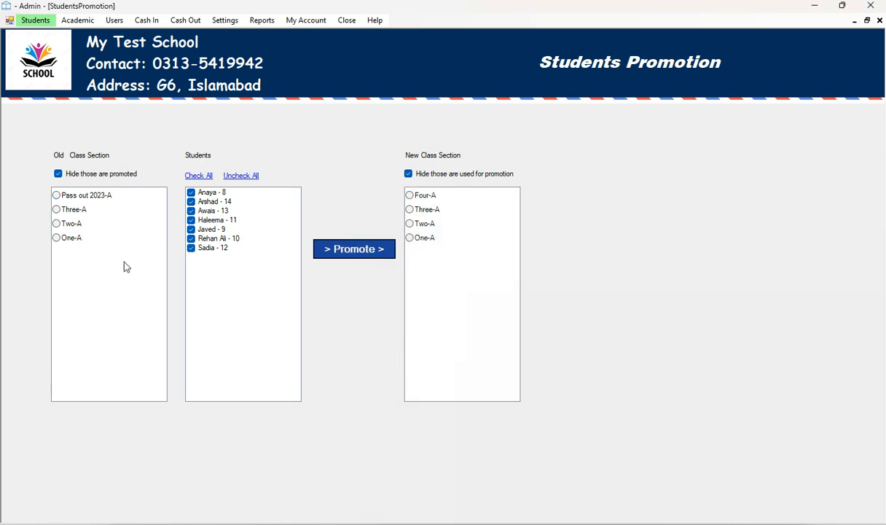
# Load the students of section Three-A for promotion and exclude the fifth listed student
pyautogui.click(77, 211)
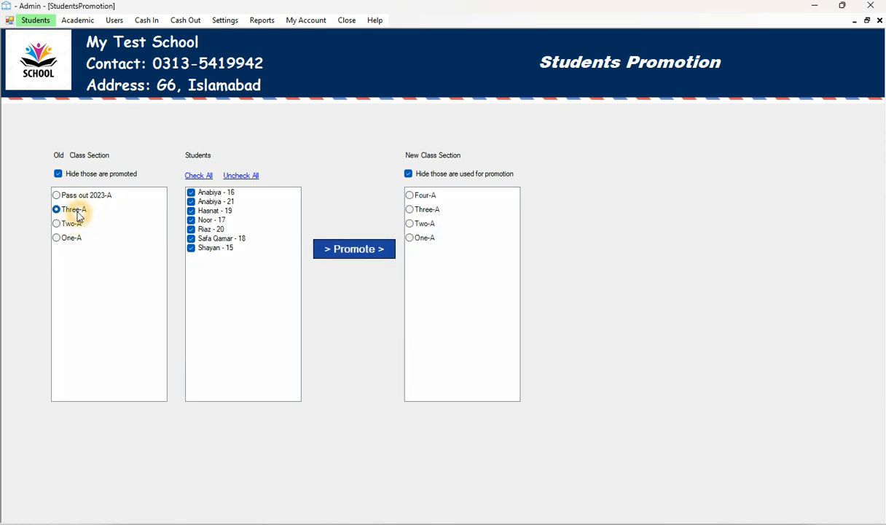
pyautogui.click(210, 214)
pyautogui.click(222, 270)
pyautogui.click(209, 274)
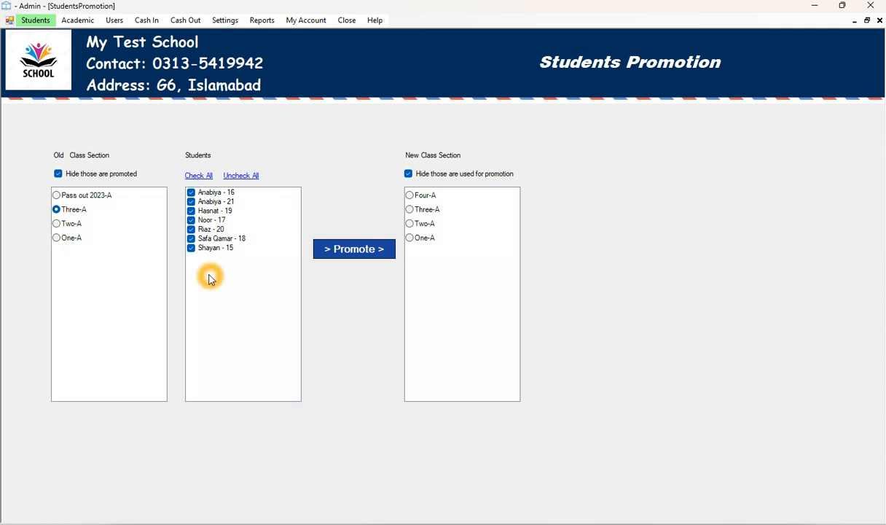
pyautogui.click(208, 273)
pyautogui.click(207, 234)
pyautogui.click(208, 233)
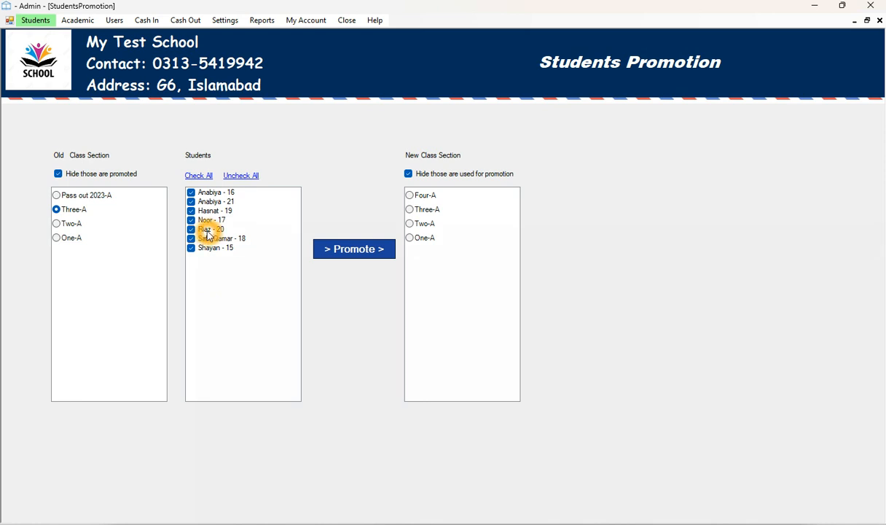
pyautogui.click(208, 232)
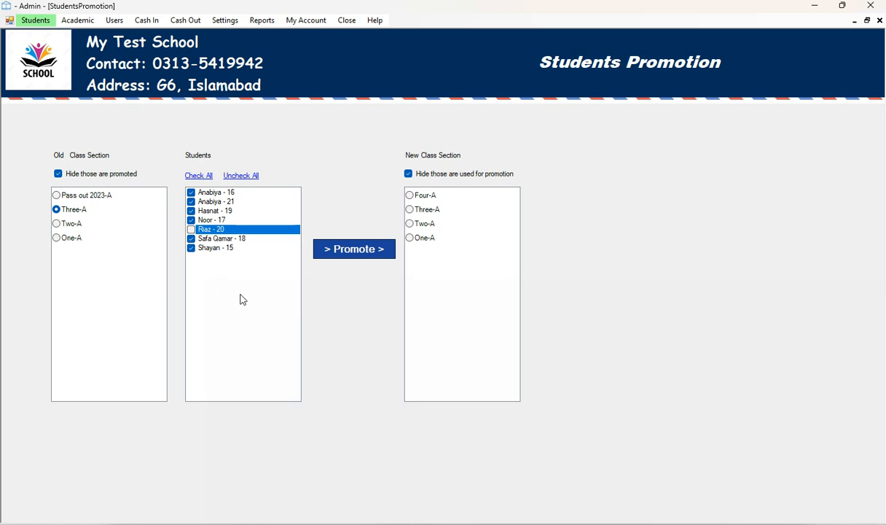
# Promote the remaining checked students from section Three-A to the new class section Four-A
pyautogui.click(335, 297)
pyautogui.click(232, 270)
pyautogui.click(347, 231)
pyautogui.click(410, 193)
pyautogui.click(353, 251)
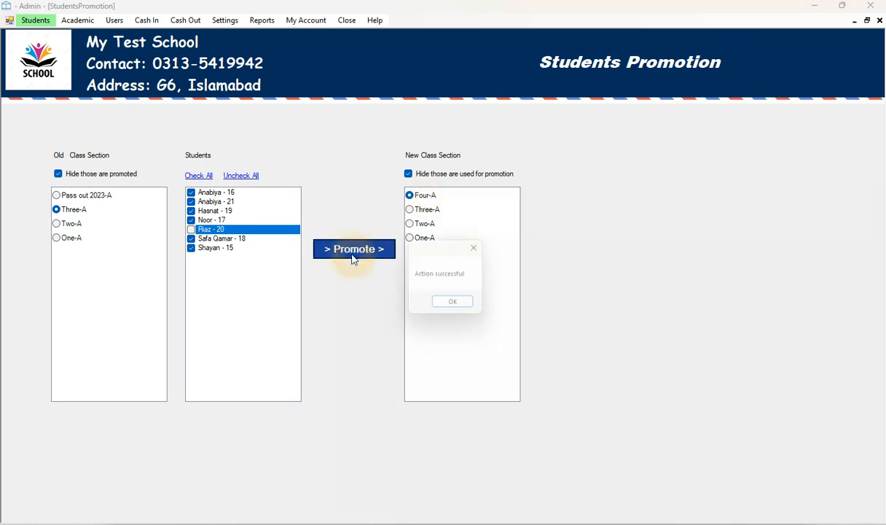
pyautogui.click(446, 306)
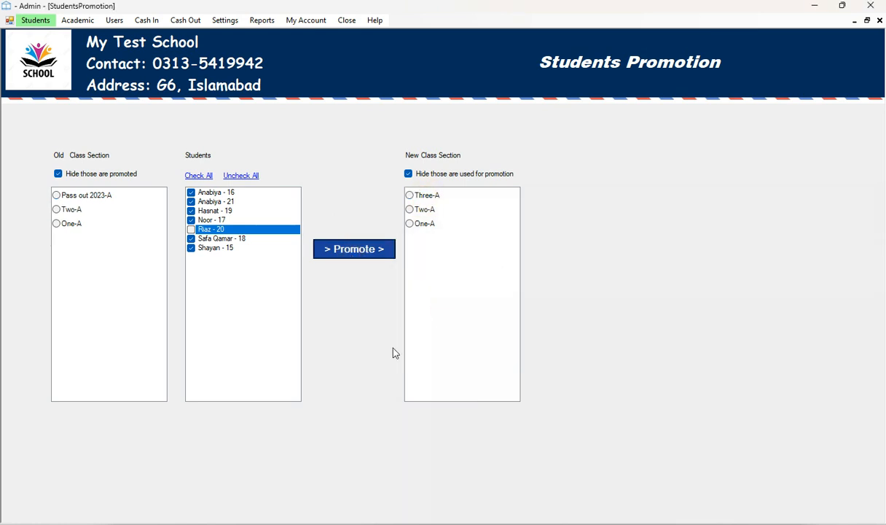
# Promote all students from section Two-A to the new class section Three-A
pyautogui.click(71, 210)
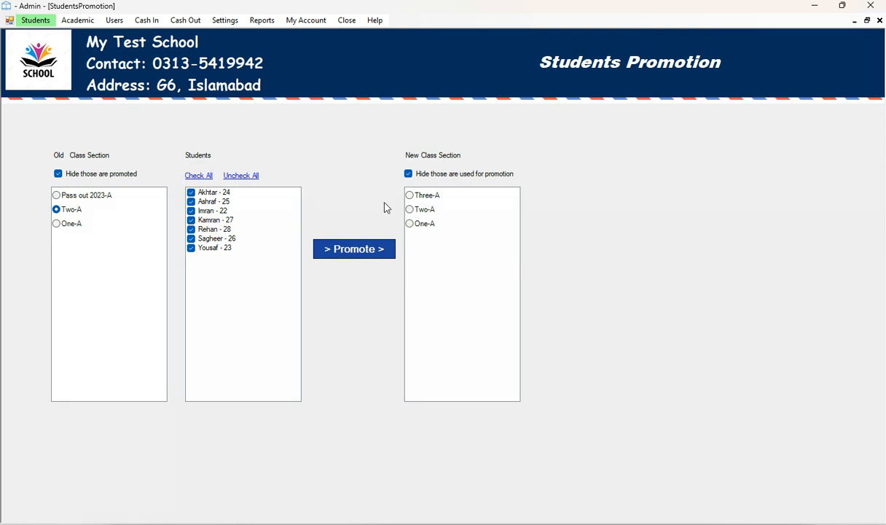
pyautogui.click(80, 214)
pyautogui.click(338, 251)
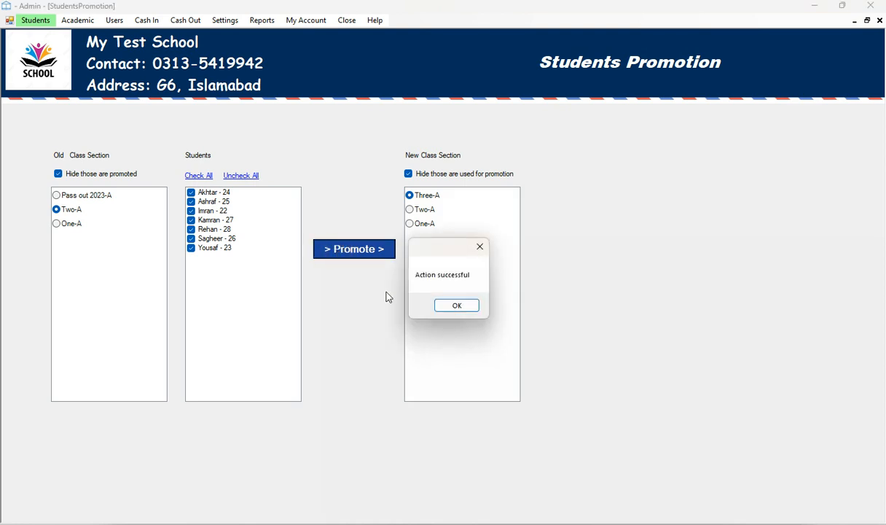
pyautogui.click(451, 306)
# Promote all students from section One-A to the new class section Two-A
pyautogui.click(71, 210)
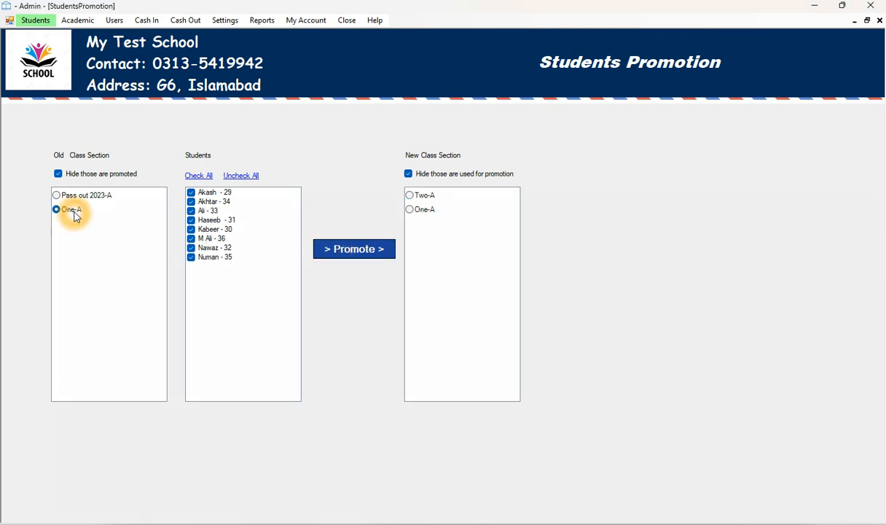
pyautogui.click(420, 195)
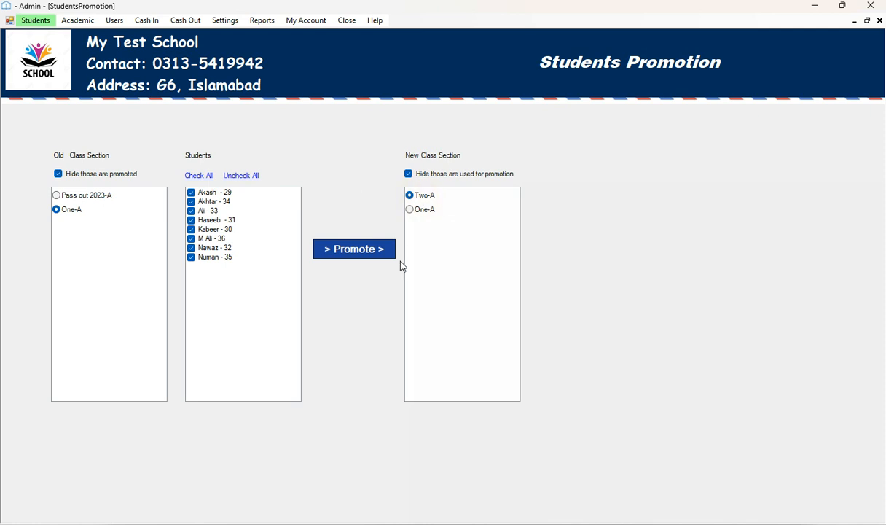
pyautogui.click(364, 251)
pyautogui.click(453, 306)
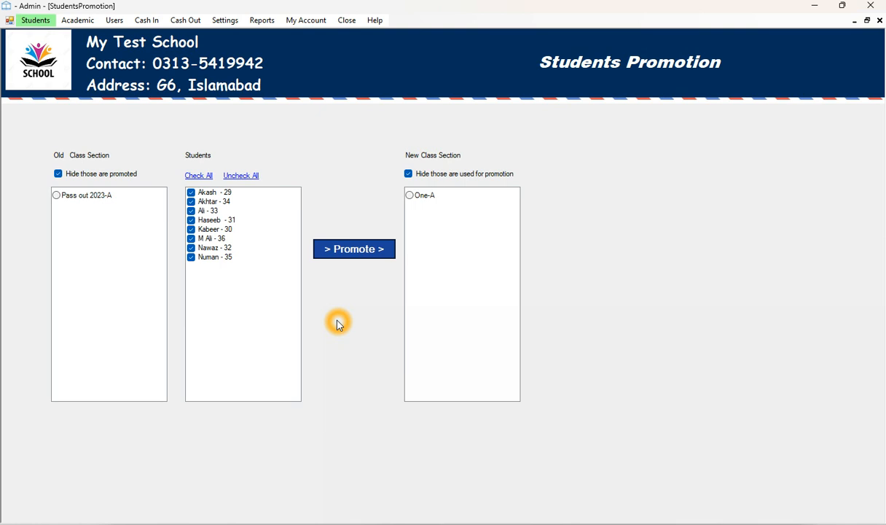
# Filter the students list to the active students of class One in all sections
pyautogui.click(35, 21)
pyautogui.click(51, 48)
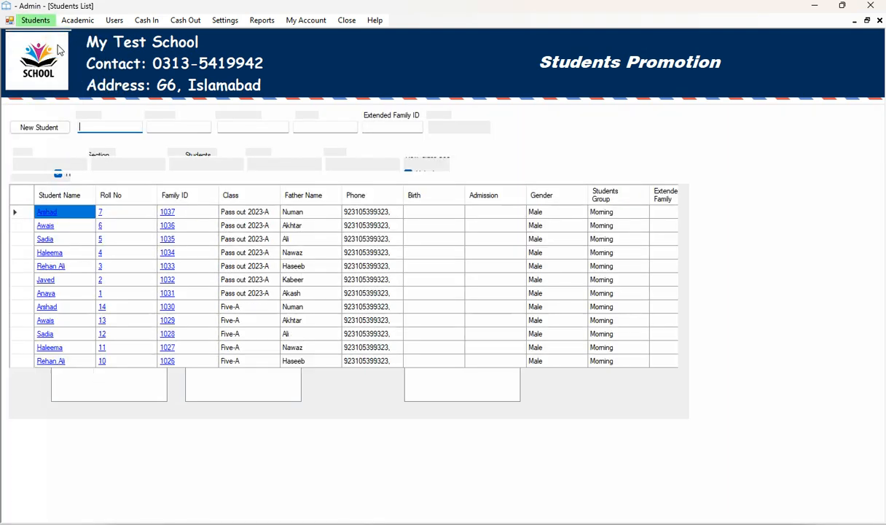
pyautogui.click(81, 164)
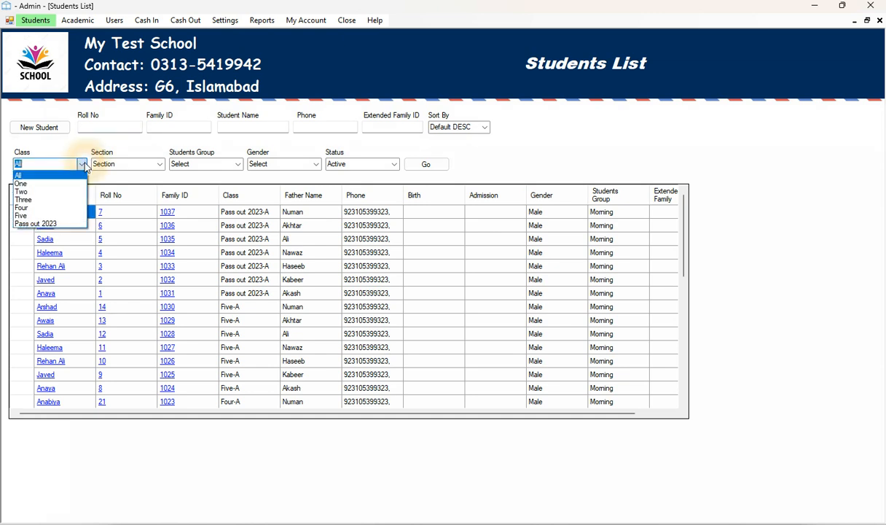
pyautogui.click(22, 184)
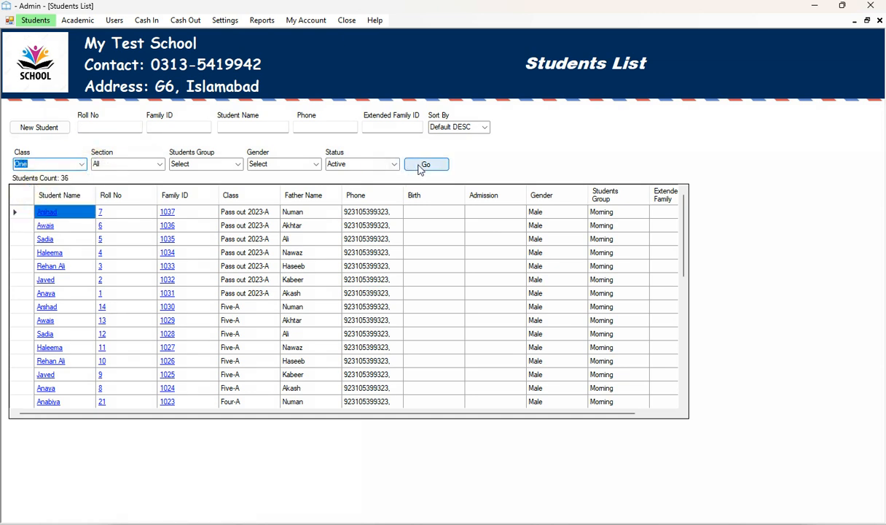
pyautogui.click(428, 165)
# Filter the students list to the active students of class Two in all sections
pyautogui.click(83, 164)
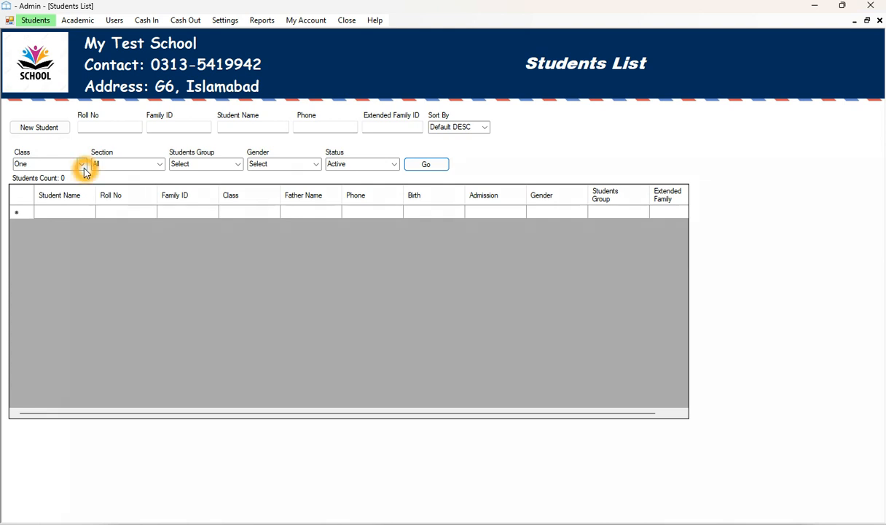
pyautogui.click(41, 192)
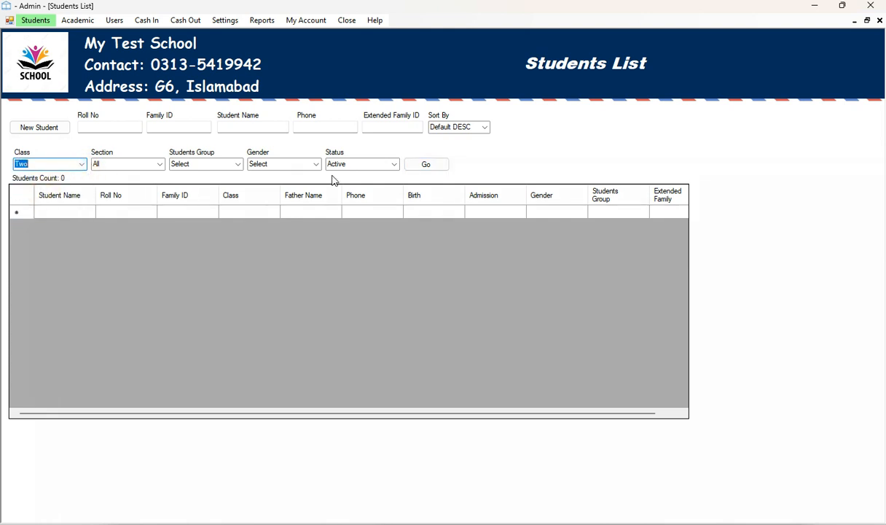
pyautogui.click(422, 165)
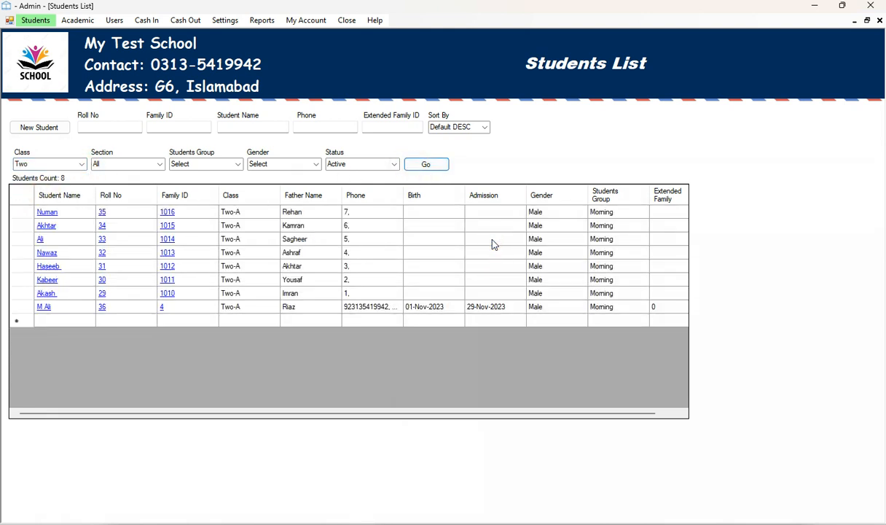